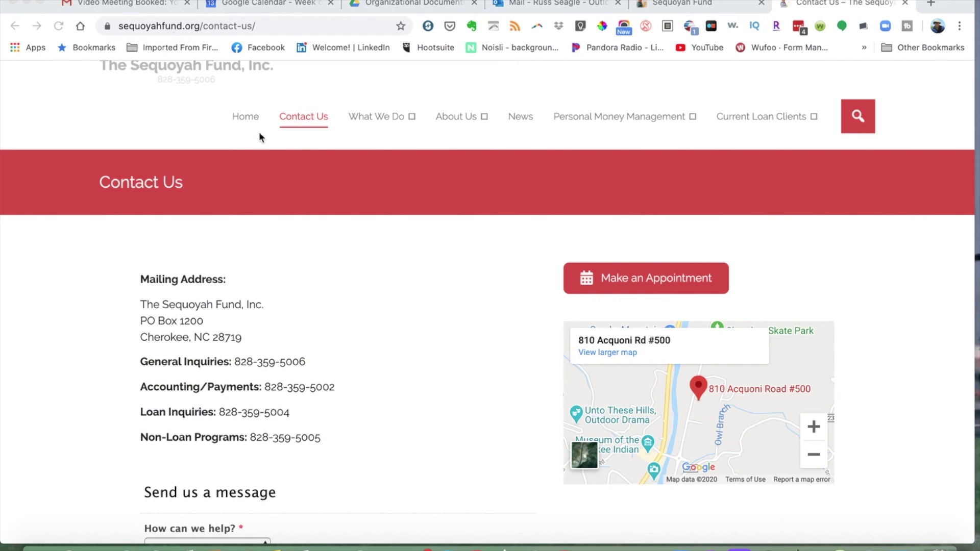
- Return to Sequoyah Fund's Contact Us page, dismissing the coronavirus notice and leaving help options unchosen
left_click(251, 119)
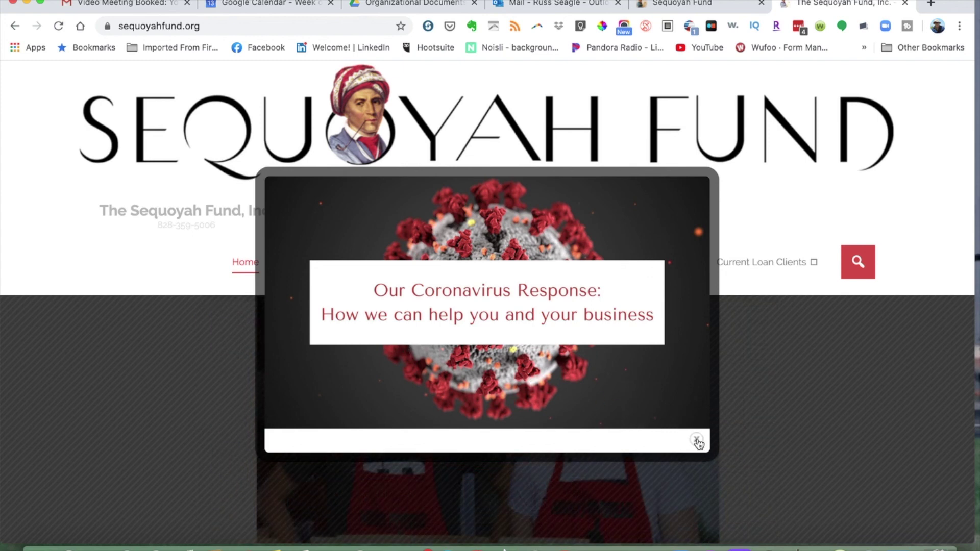
left_click(698, 443)
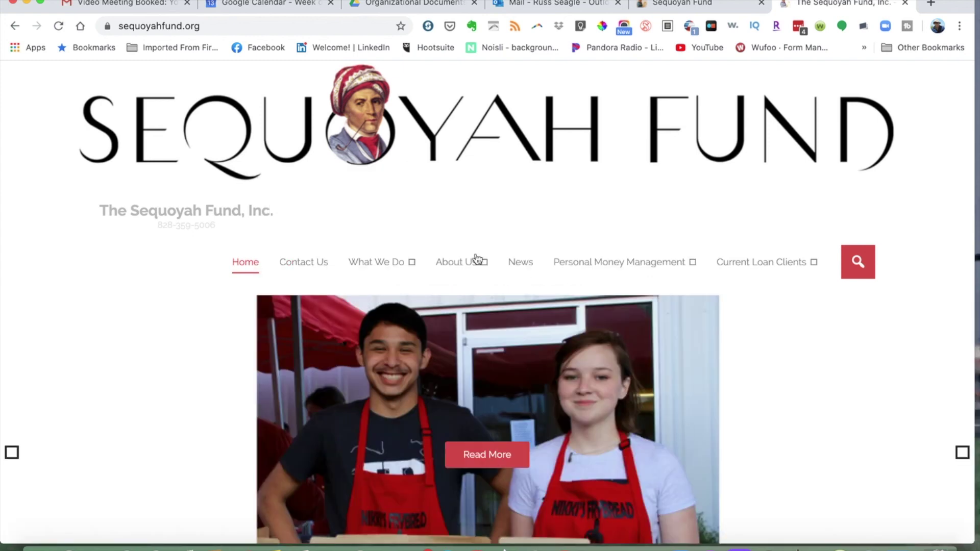
left_click(301, 266)
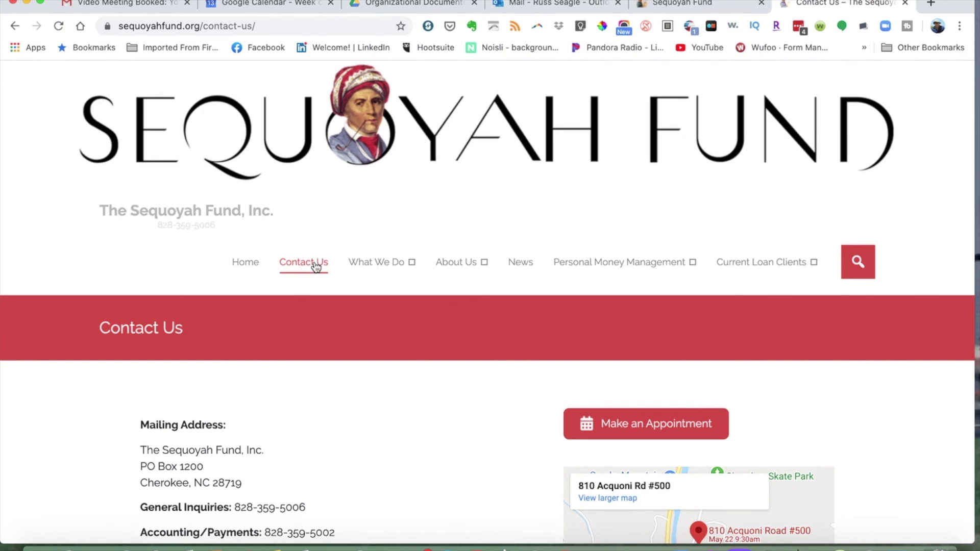
scroll(387, 370, "down", 1)
scroll(388, 370, "down", 3)
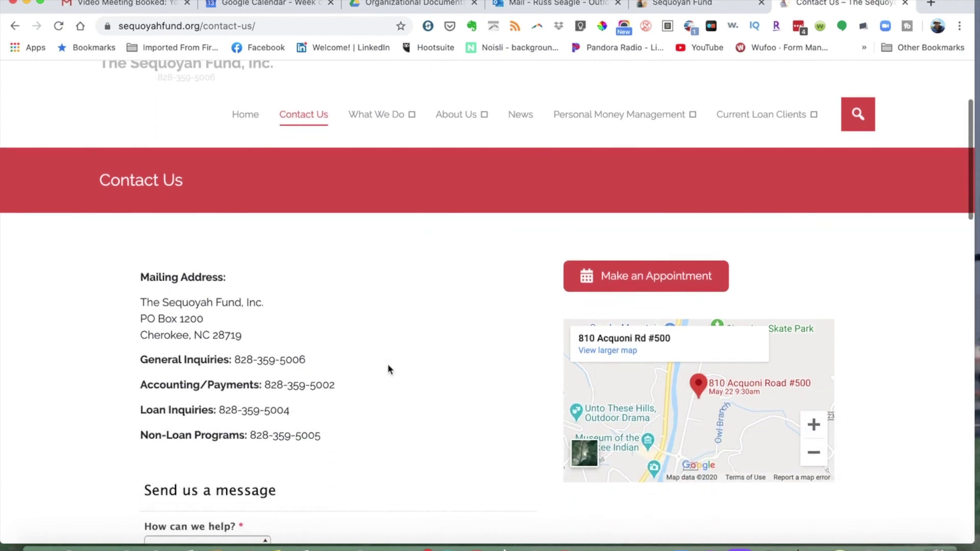
scroll(387, 370, "down", 3)
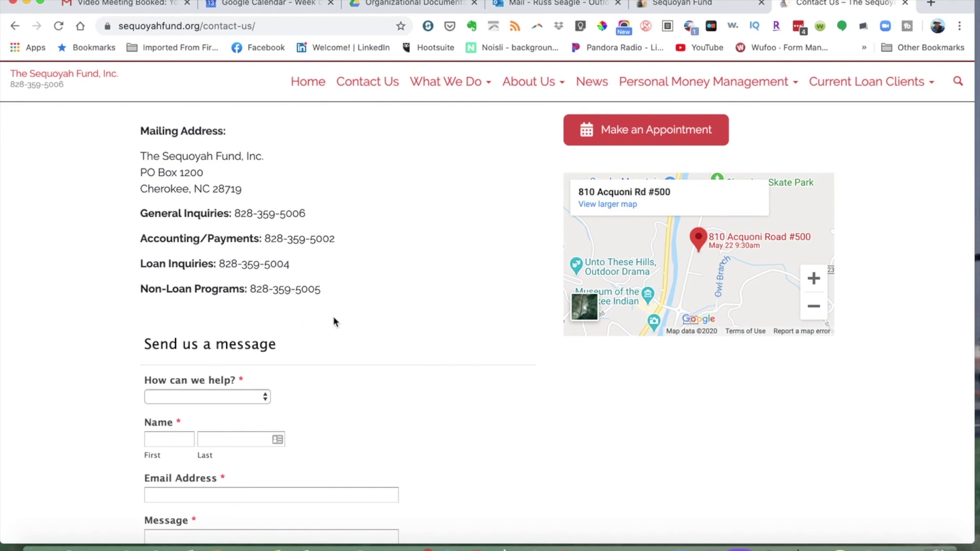
scroll(388, 319, "down", 2)
scroll(389, 319, "down", 3)
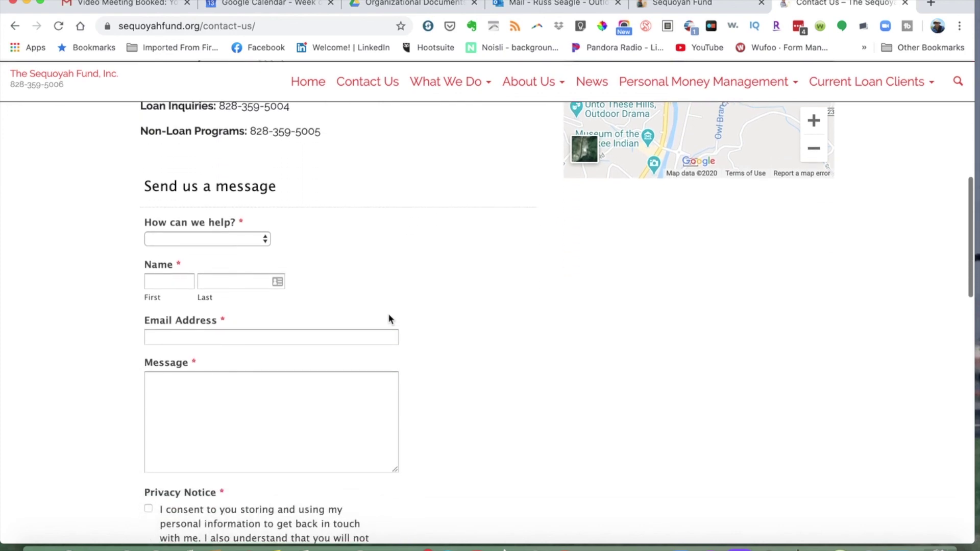
scroll(388, 319, "down", 1)
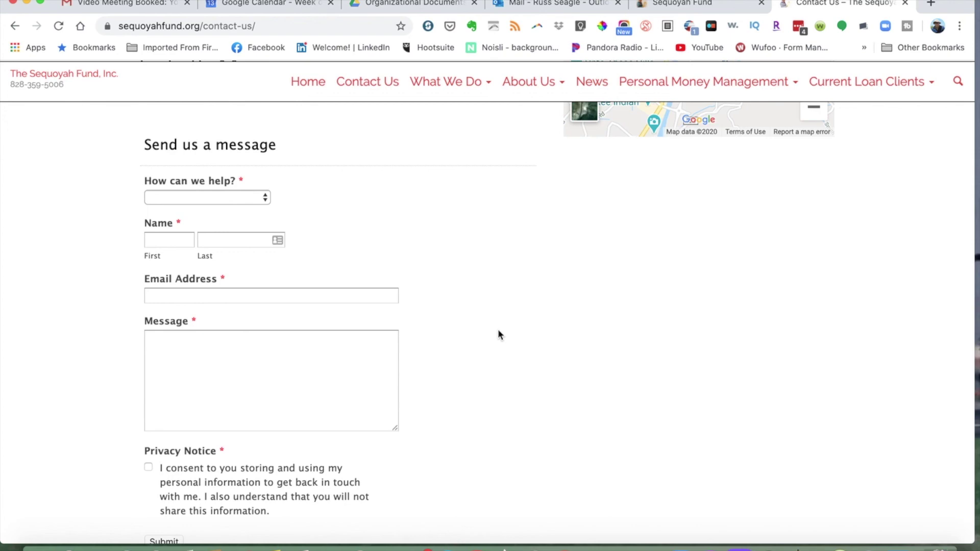
scroll(499, 335, "down", 2)
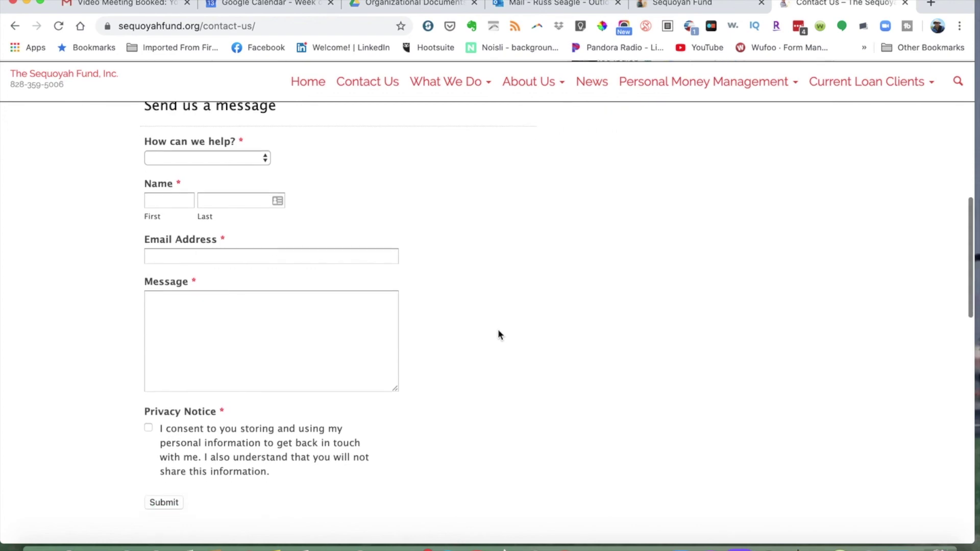
left_click(264, 152)
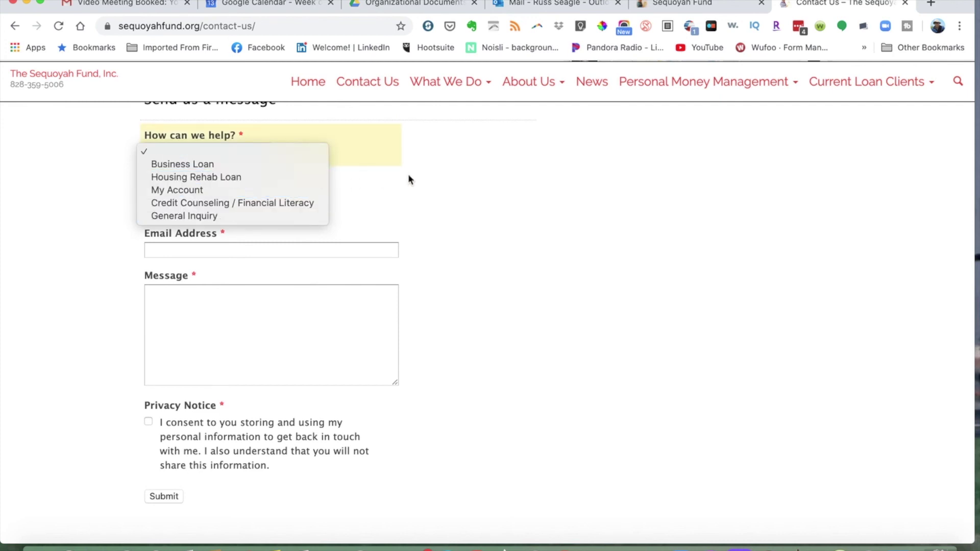
left_click(443, 177)
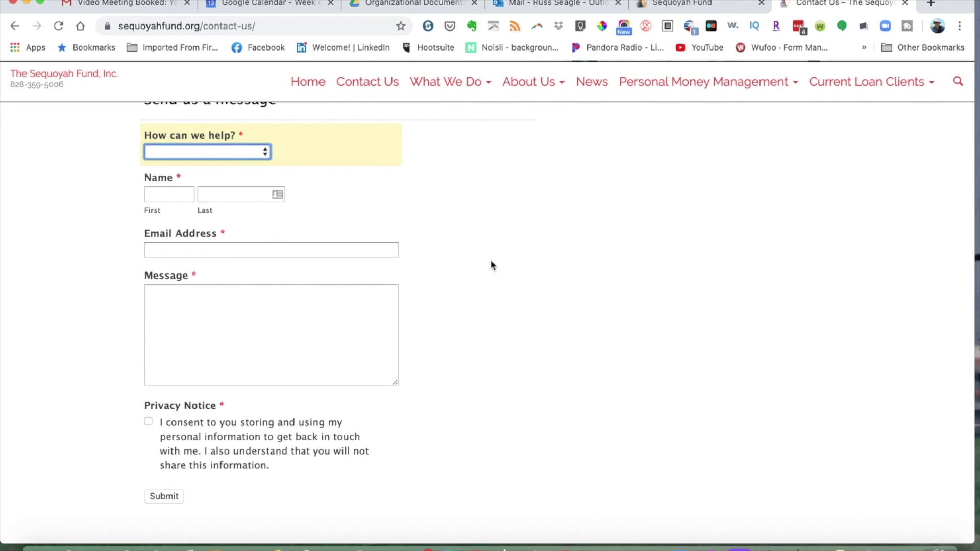
scroll(491, 264, "up", 3)
scroll(491, 265, "up", 3)
scroll(491, 265, "up", 1)
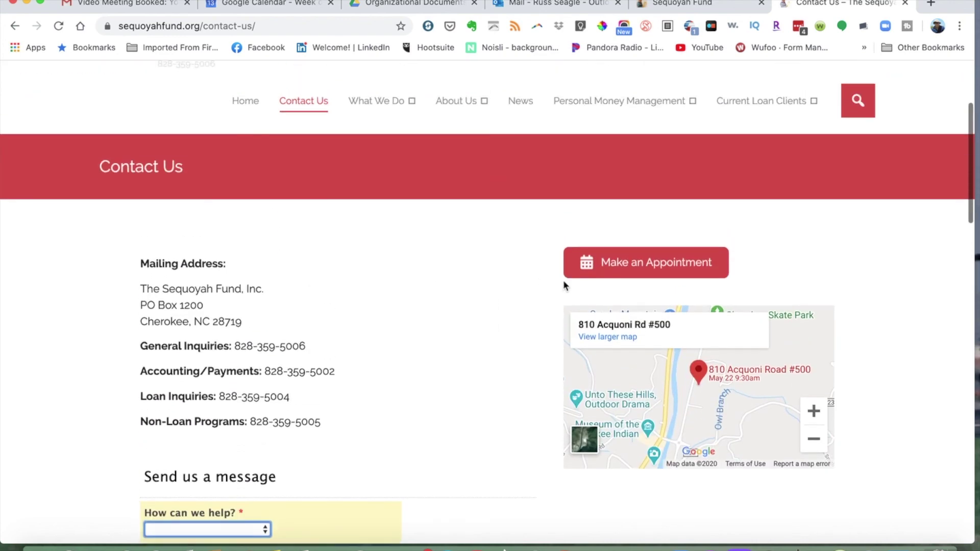
- Open the booking page, accept the policy, and choose Meeting Re: Loan Restructuring with the only staff member
left_click(646, 264)
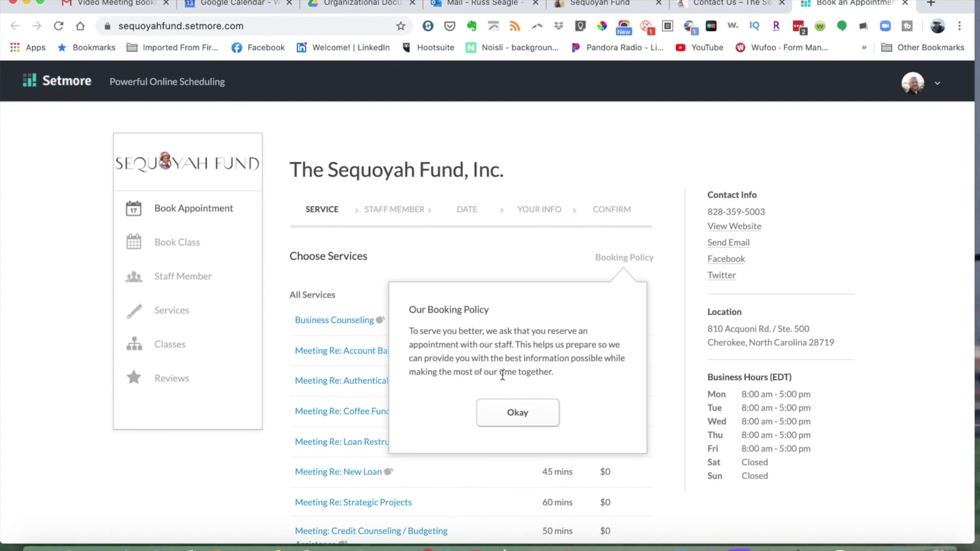
left_click(517, 414)
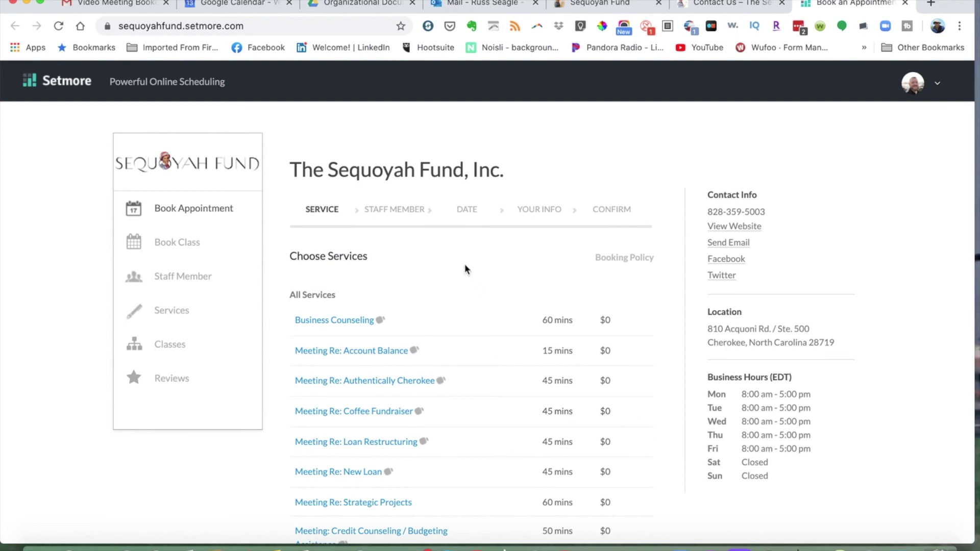
scroll(460, 274, "down", 3)
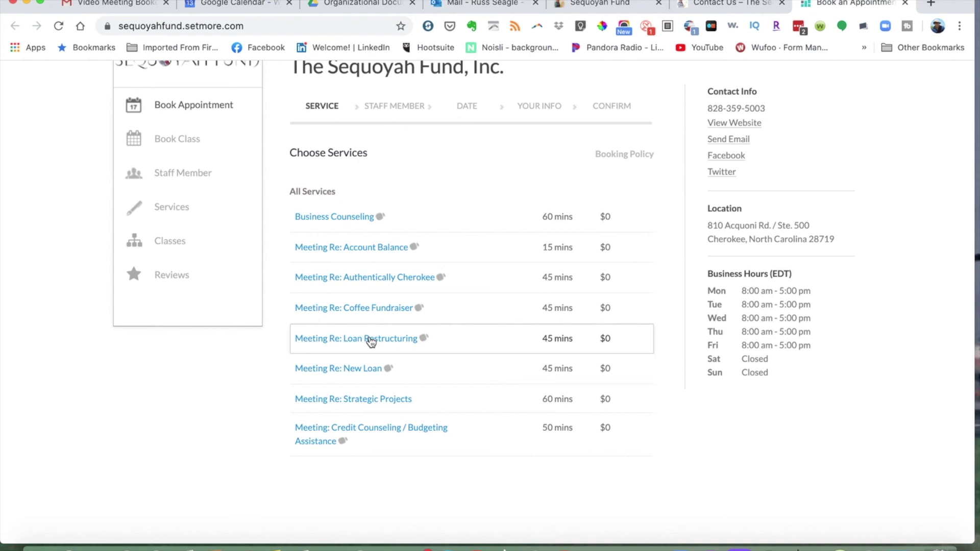
left_click(370, 342)
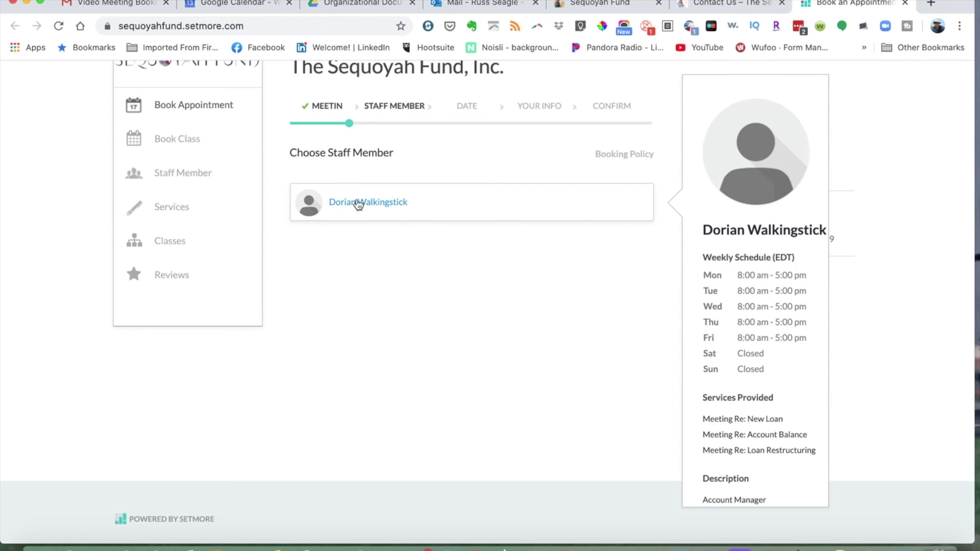
mouse_move(369, 202)
left_click(383, 201)
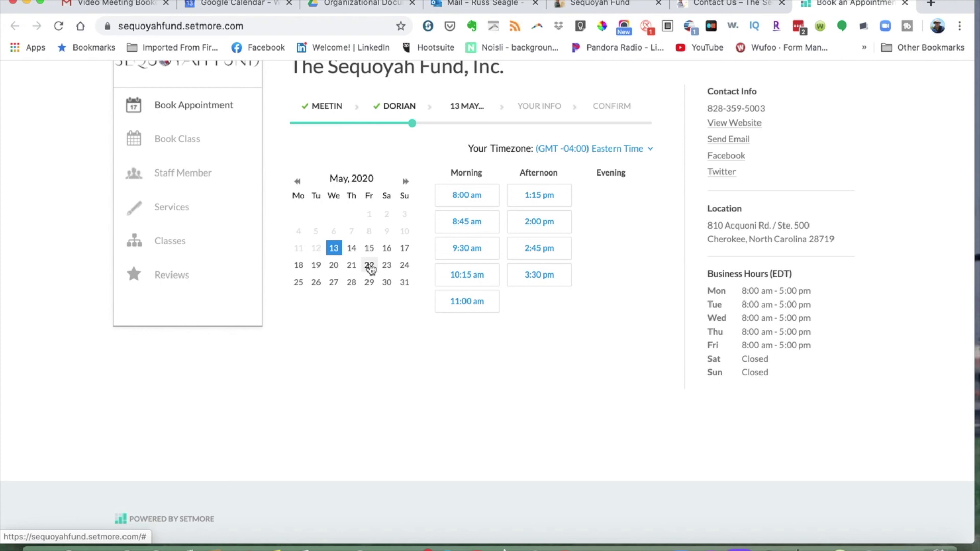
left_click(370, 266)
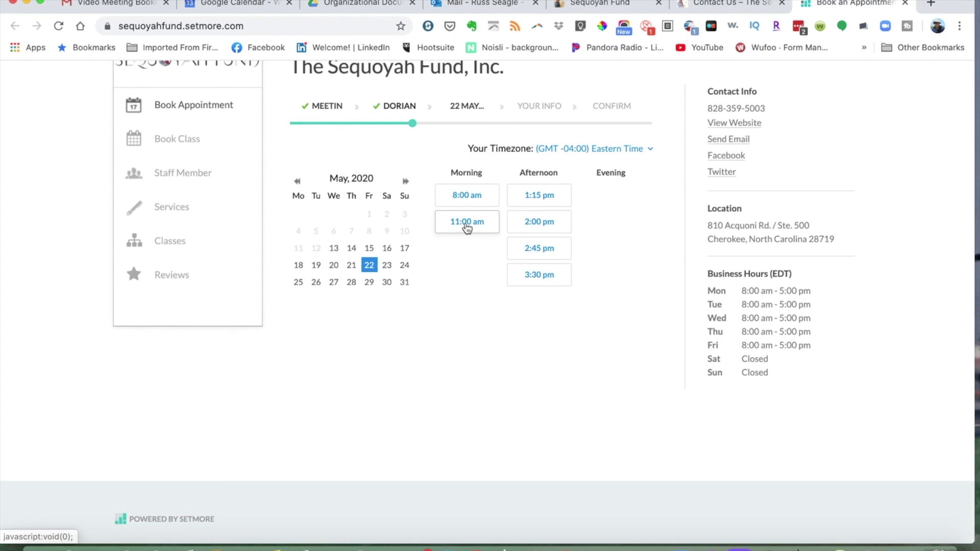
- Choose the 11:00 am slot and continue to the appointment review screen
left_click(466, 227)
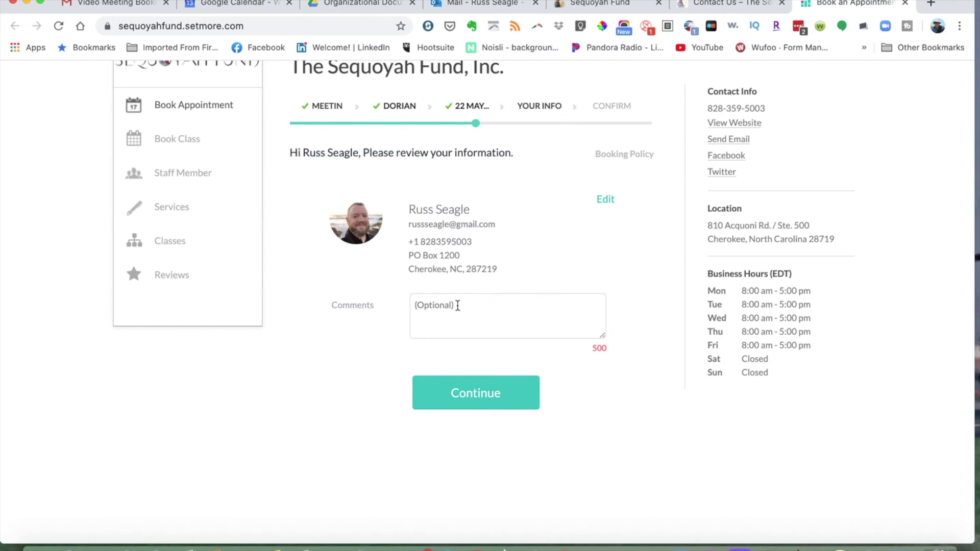
left_click(475, 394)
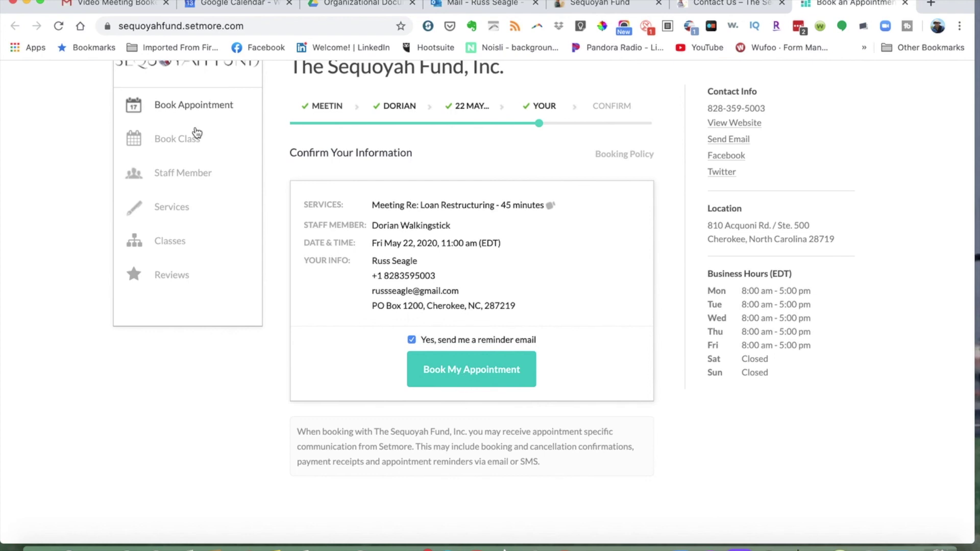
- Switch to Gmail to view the Video Meeting Booked confirmation for Fri May 22
left_click(119, 4)
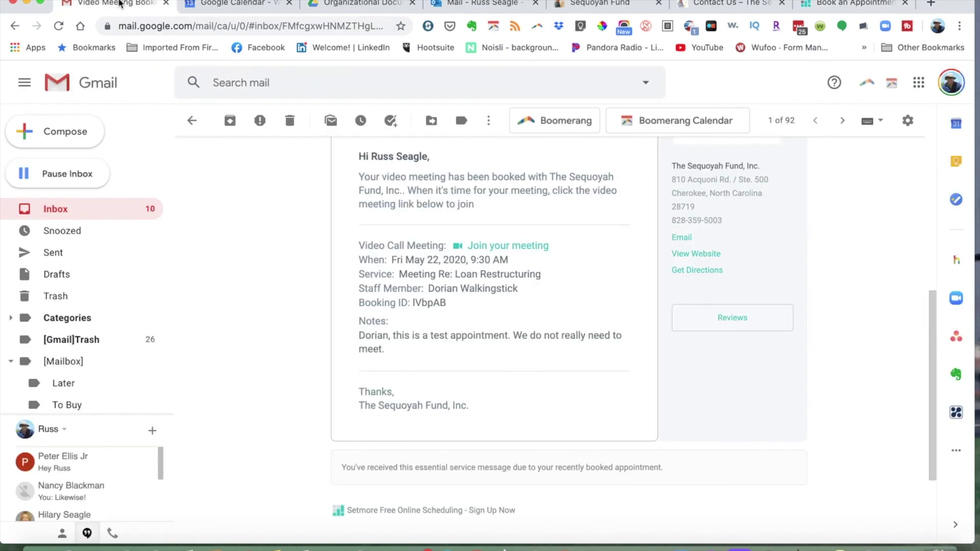
scroll(382, 302, "up", 3)
scroll(371, 285, "up", 2)
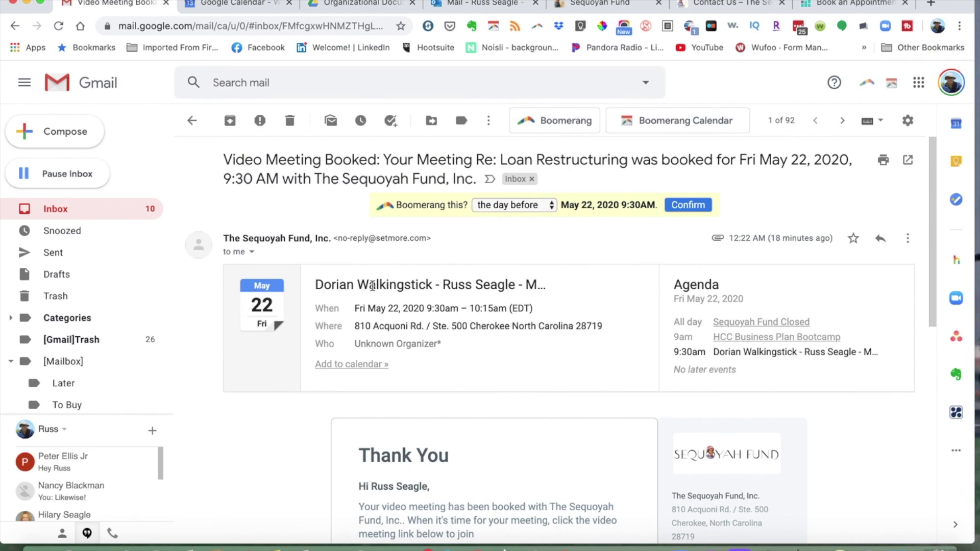
scroll(372, 285, "down", 1)
scroll(372, 287, "down", 2)
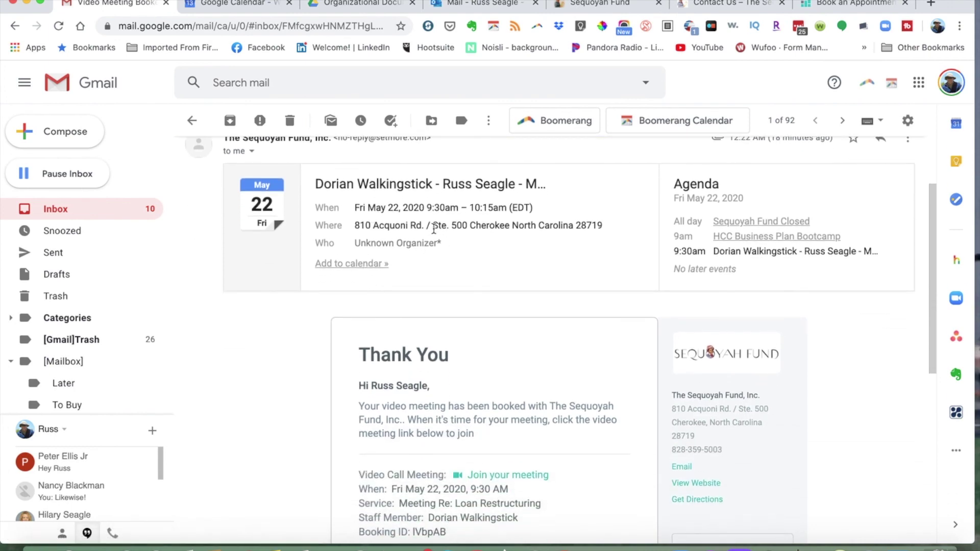
scroll(433, 229, "down", 1)
scroll(434, 230, "down", 3)
scroll(433, 231, "down", 1)
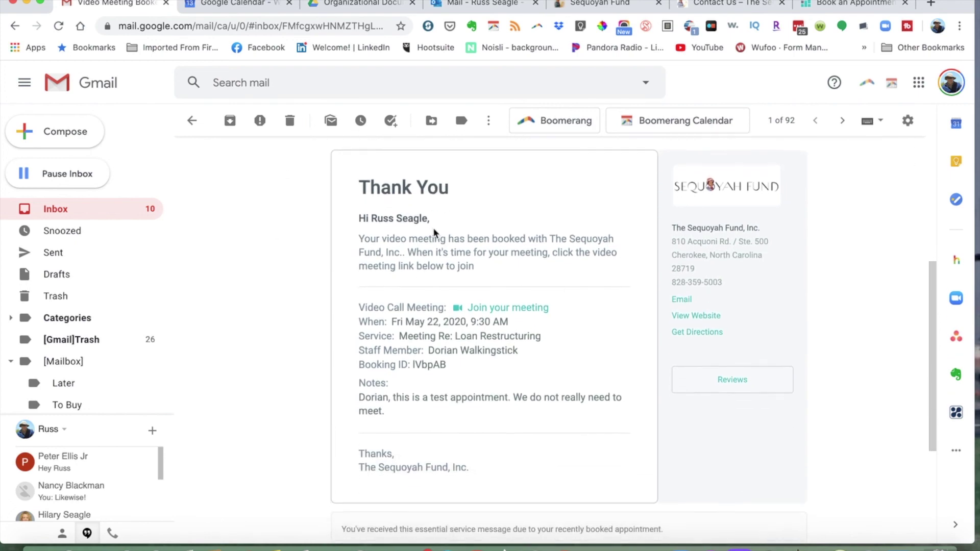
scroll(434, 232, "down", 1)
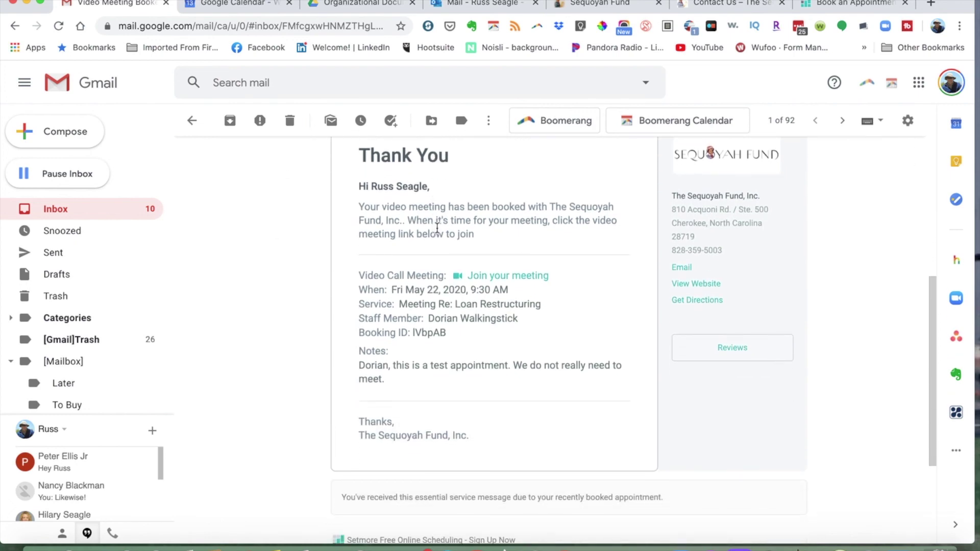